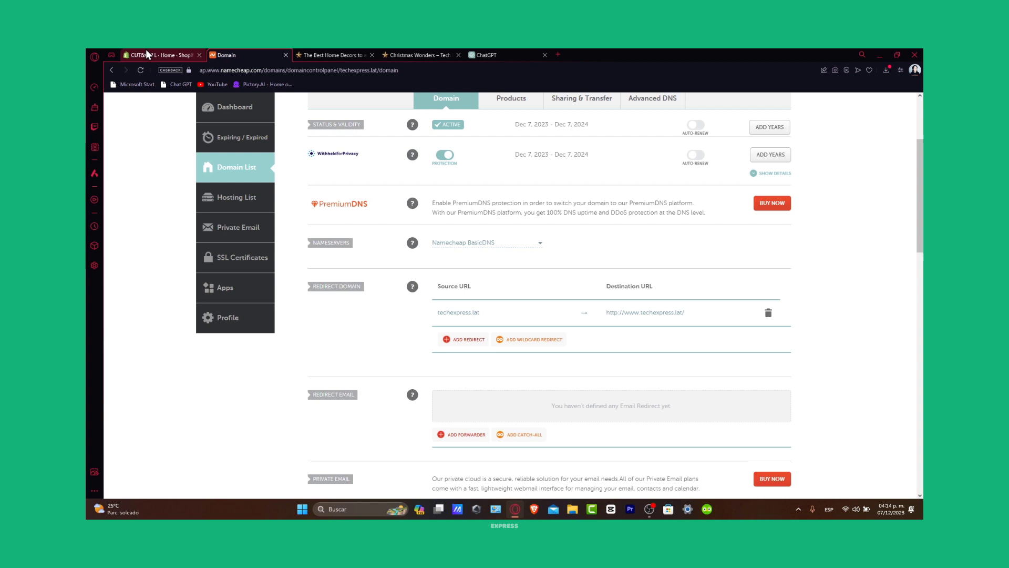
Return to Namecheap's Domain List, showing techexpress.lat active and expiring Dec 7, 2024.
scroll(308, 117, up, 3)
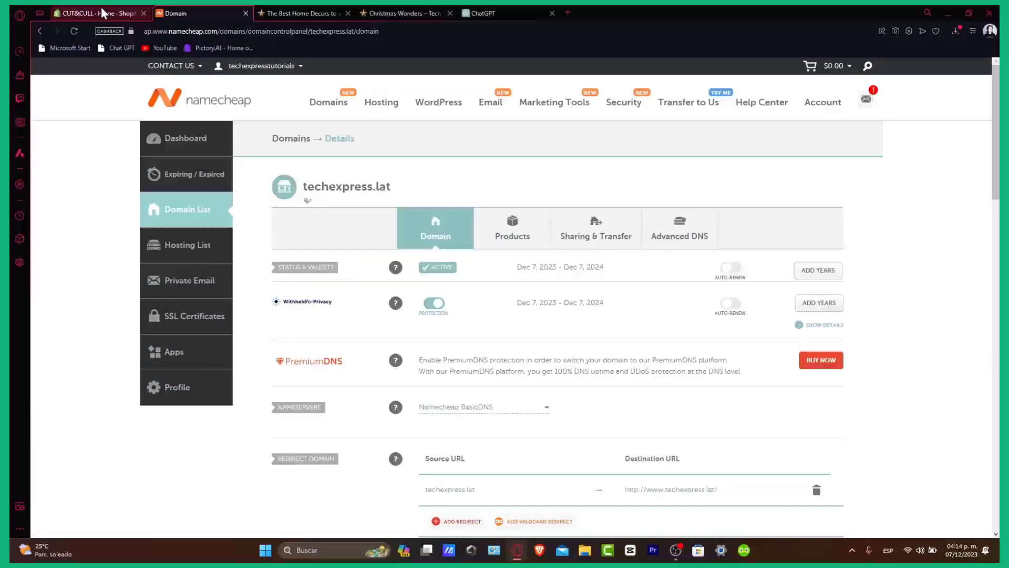
click(170, 54)
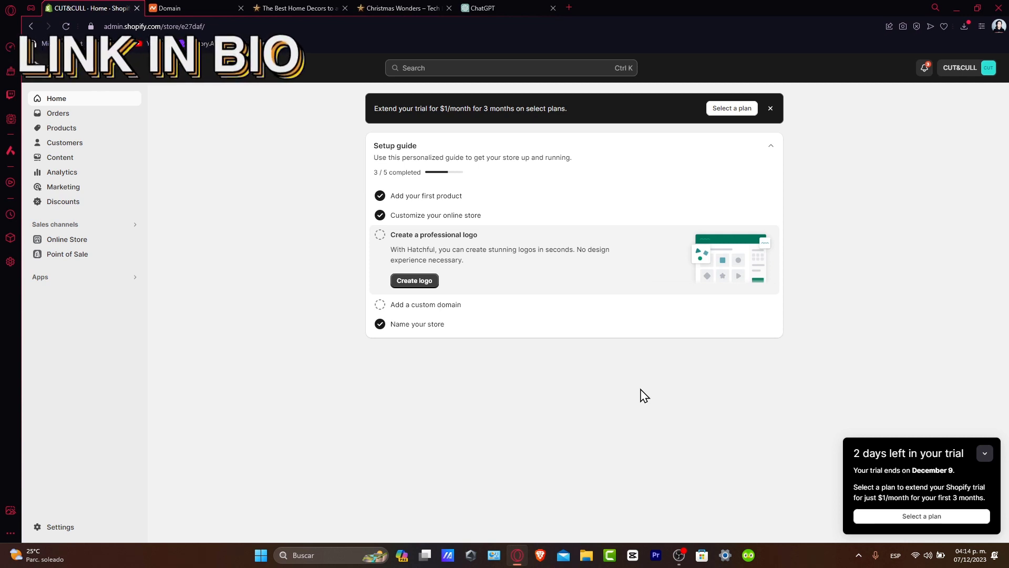
click(188, 4)
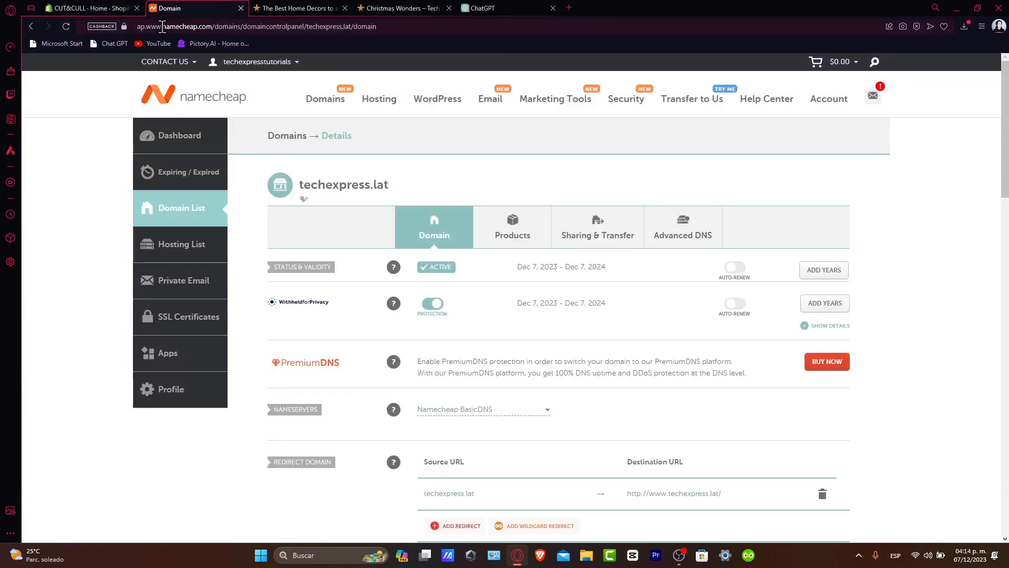
click(163, 27)
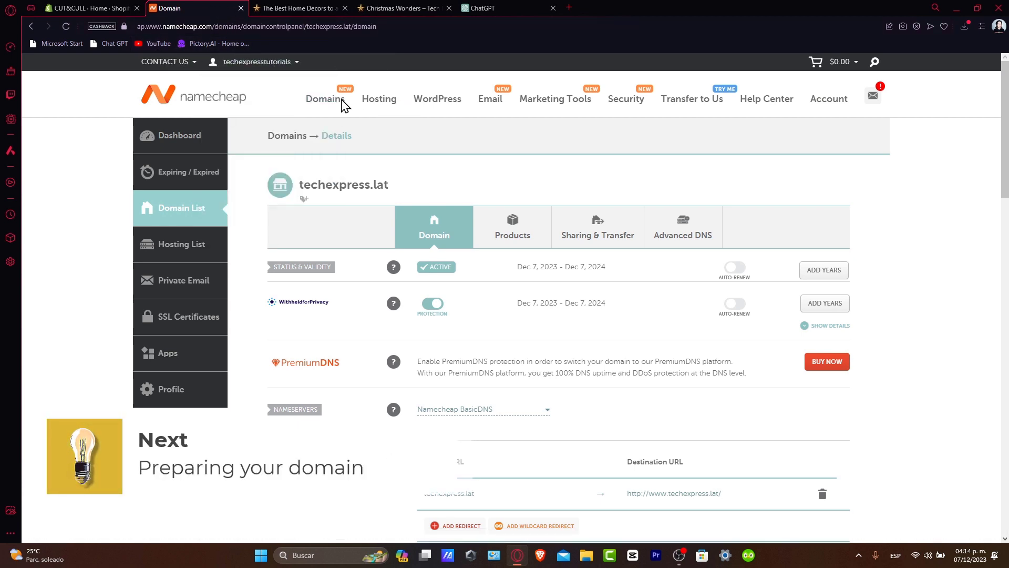
mouse_move(314, 103)
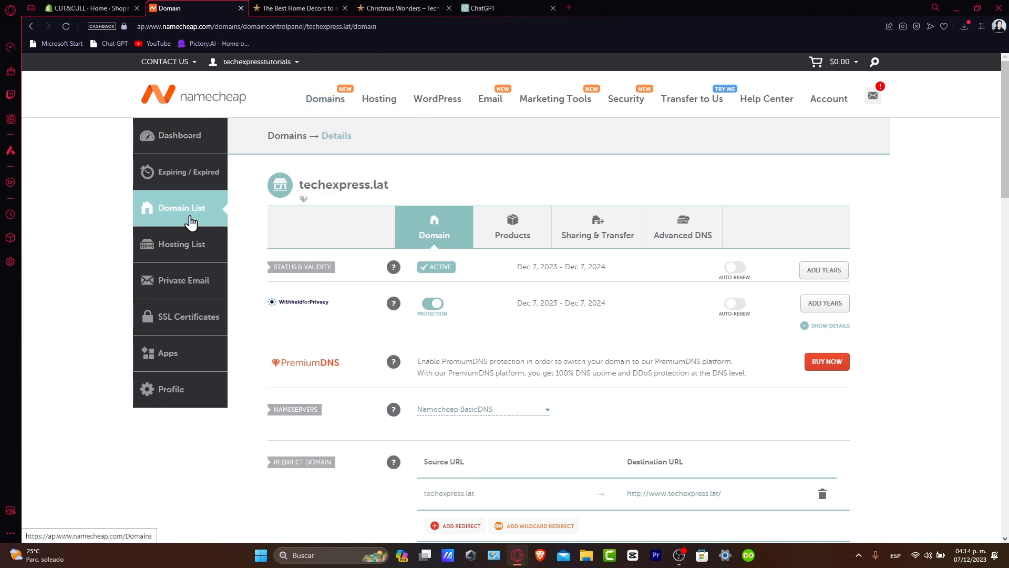
click(171, 219)
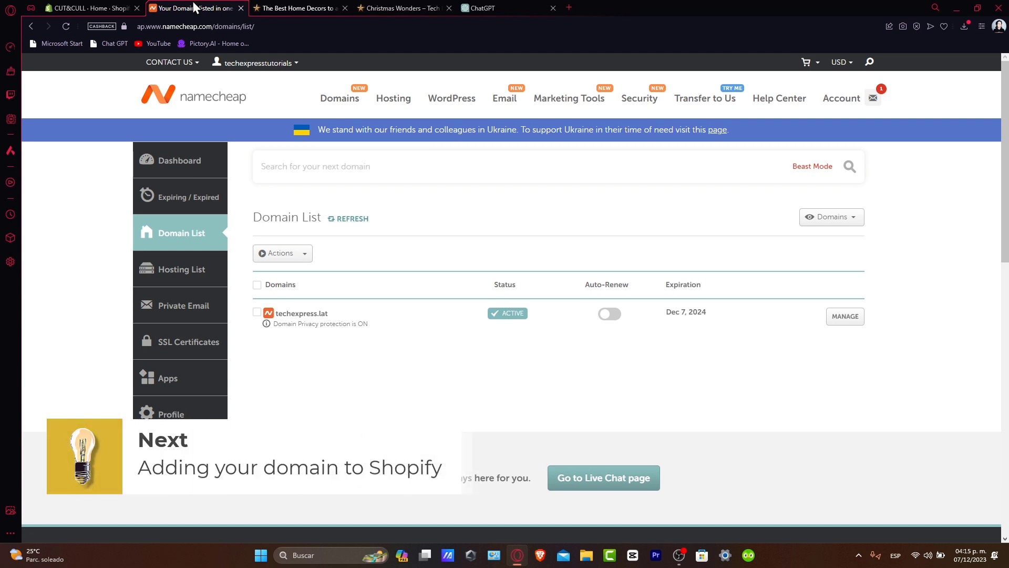
In Shopify admin, go to Settings > Domains and begin connecting an existing domain.
click(125, 7)
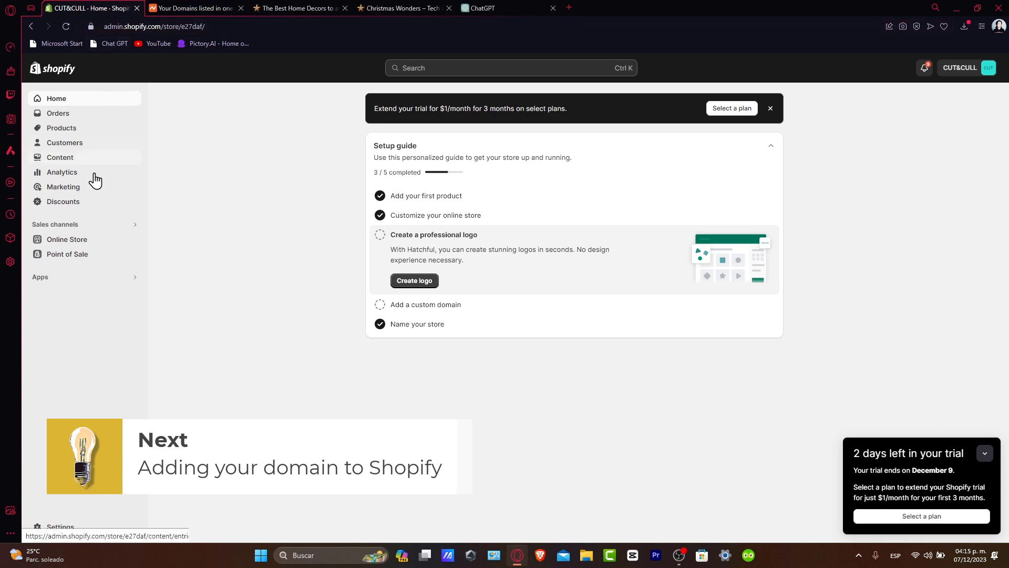
click(67, 239)
click(60, 527)
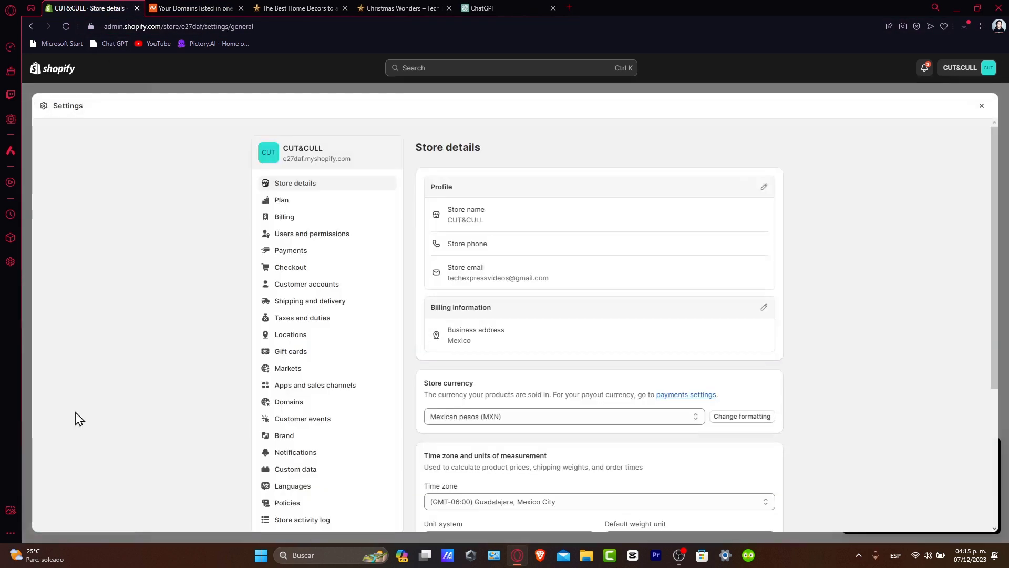
click(305, 406)
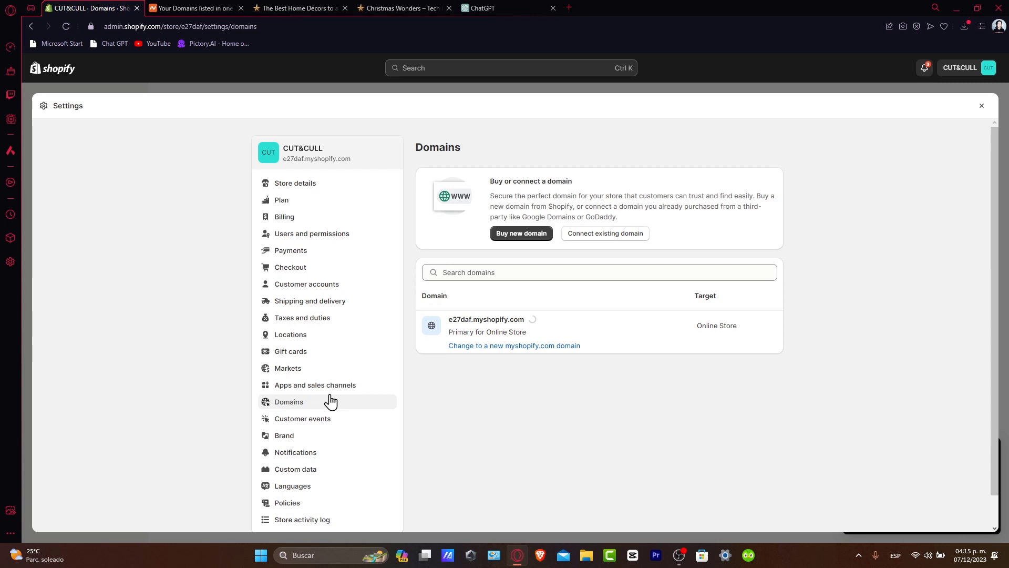
click(594, 236)
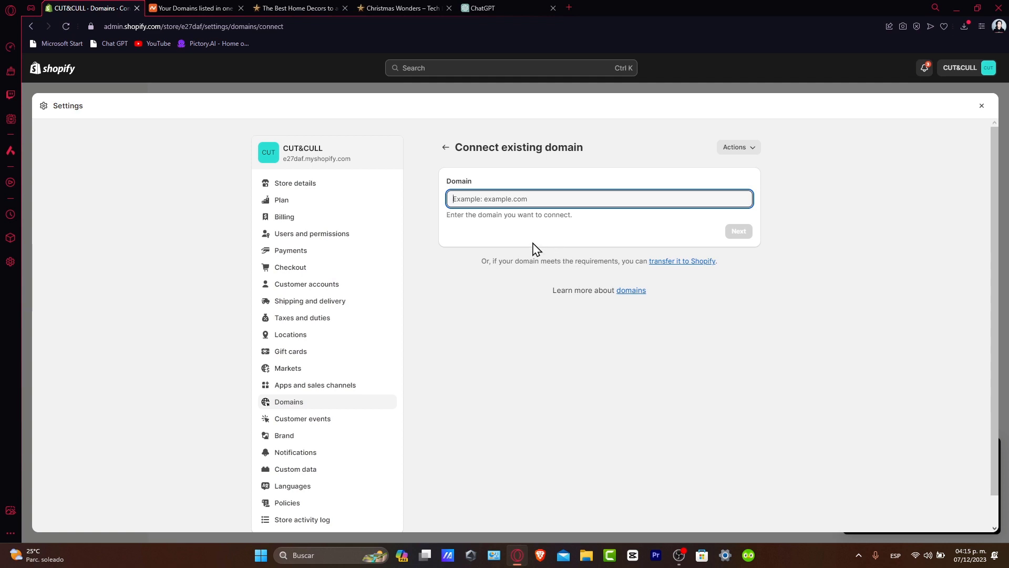
Copy techexpress.lat from Namecheap into Shopify's Domain field, submit it, and verify the connection.
click(195, 8)
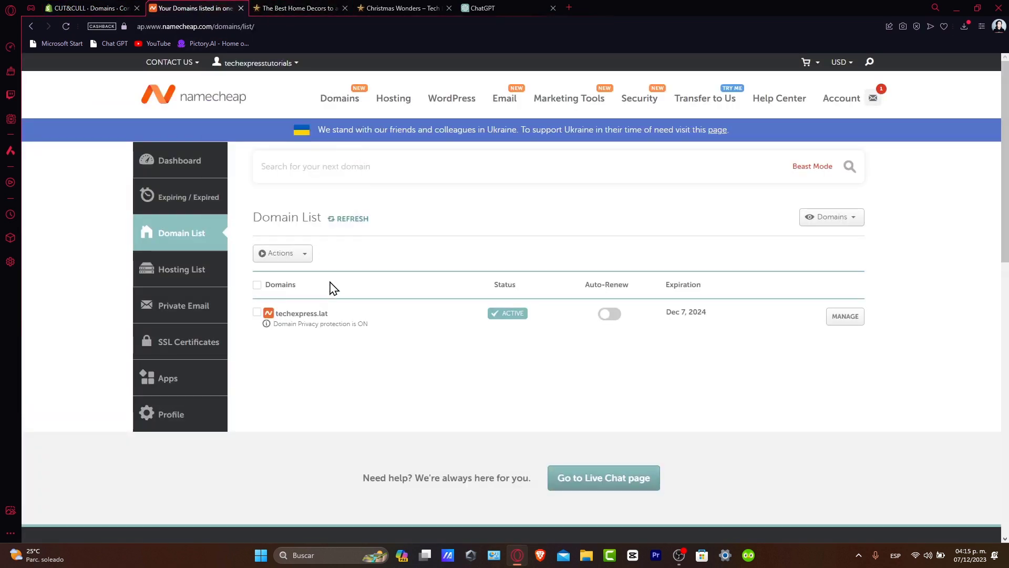
drag(331, 316, 279, 322)
key(ctrl+c)
key(ctrl+Tab)
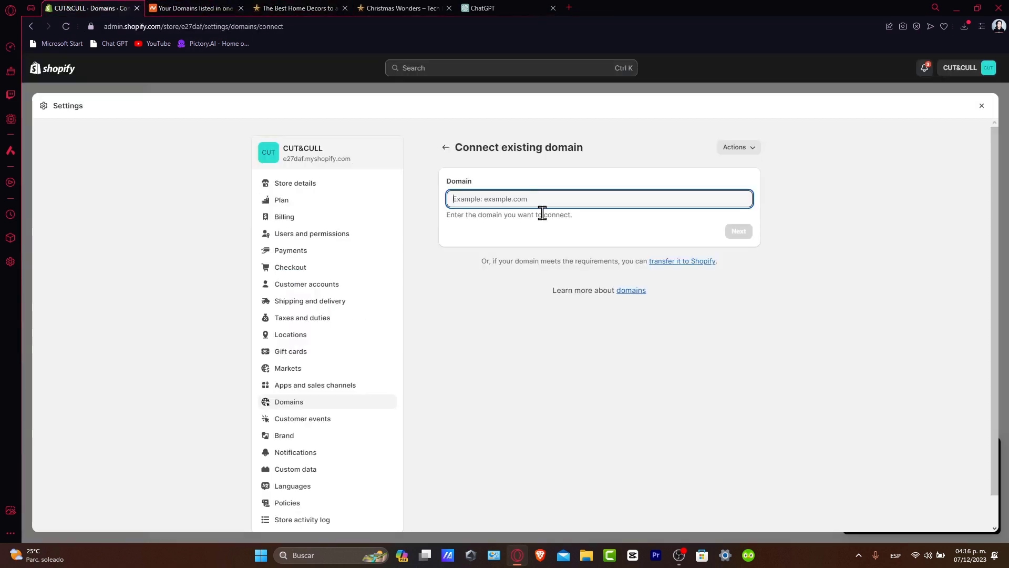
key(ctrl+v)
click(742, 234)
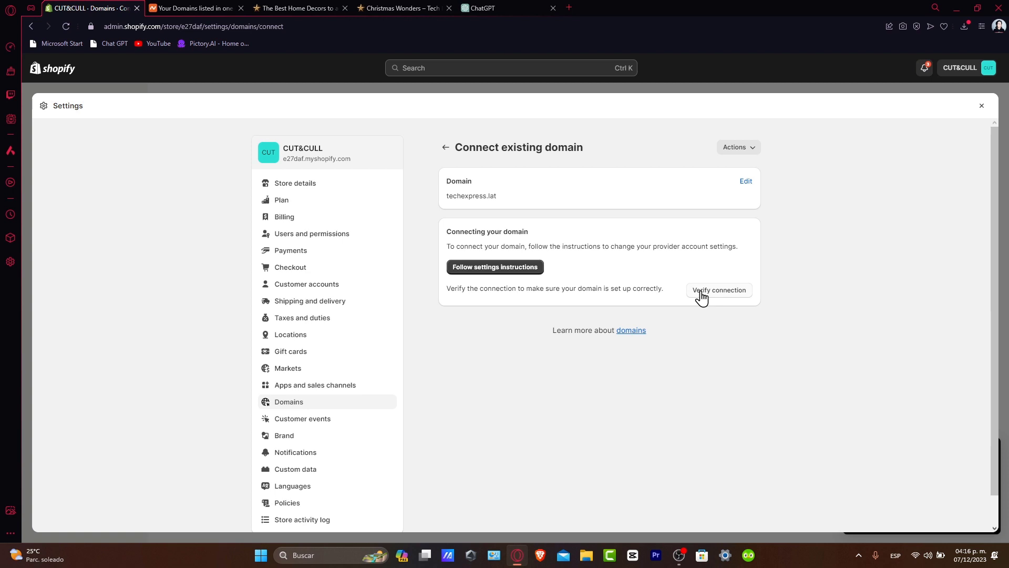
click(724, 295)
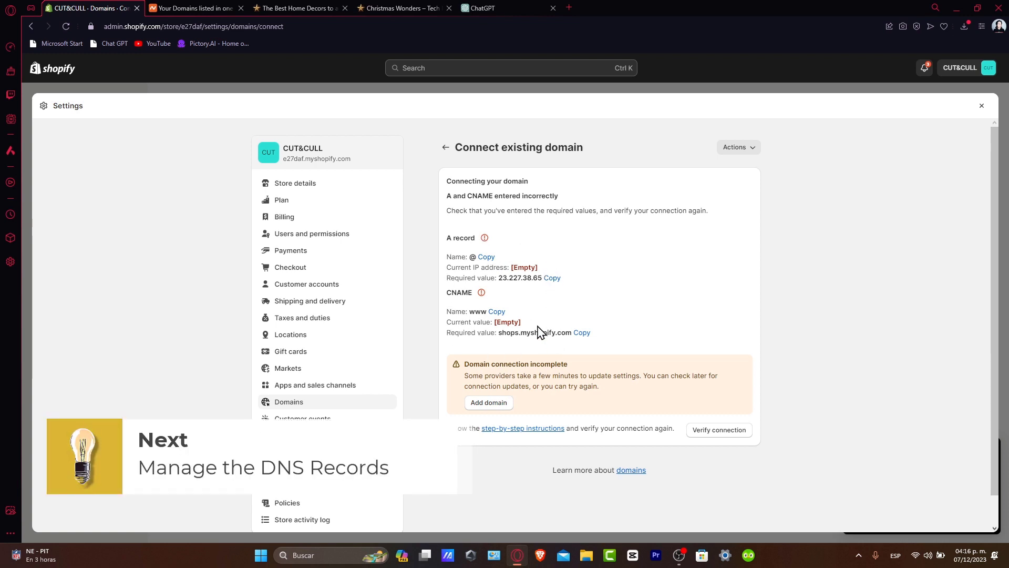
Open the Advanced DNS host records for techexpress.lat in Namecheap.
click(174, 6)
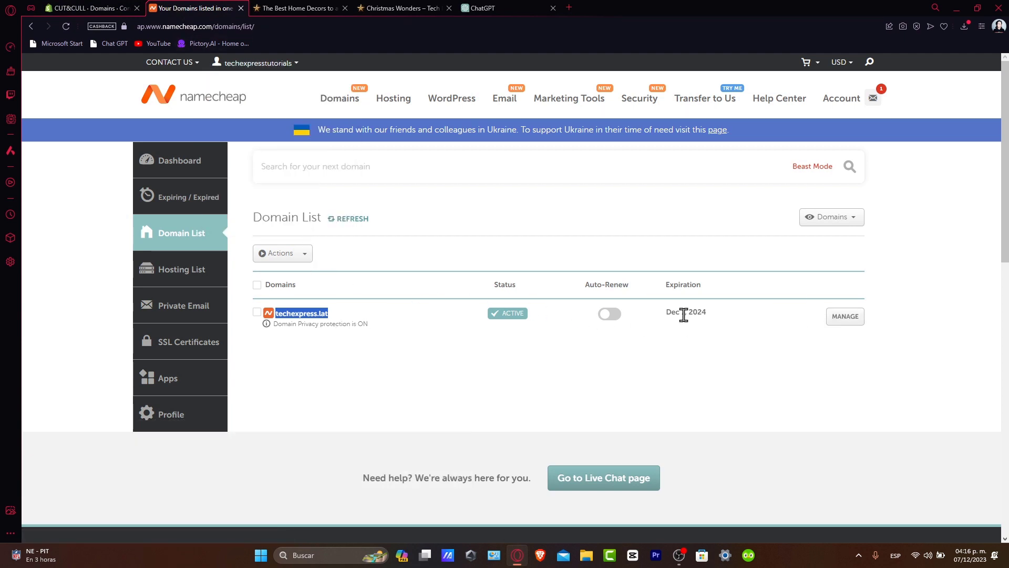
click(844, 321)
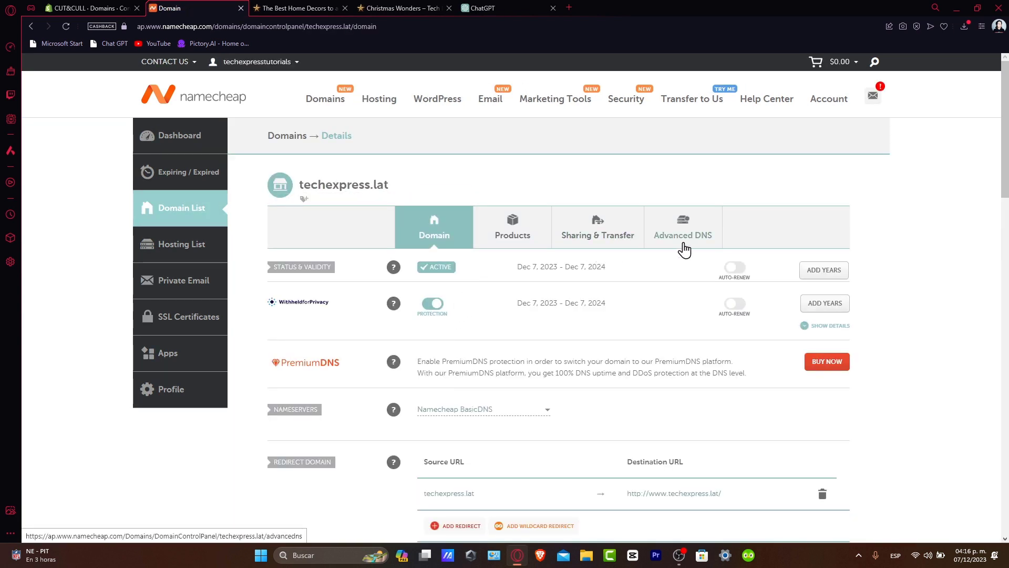
click(692, 249)
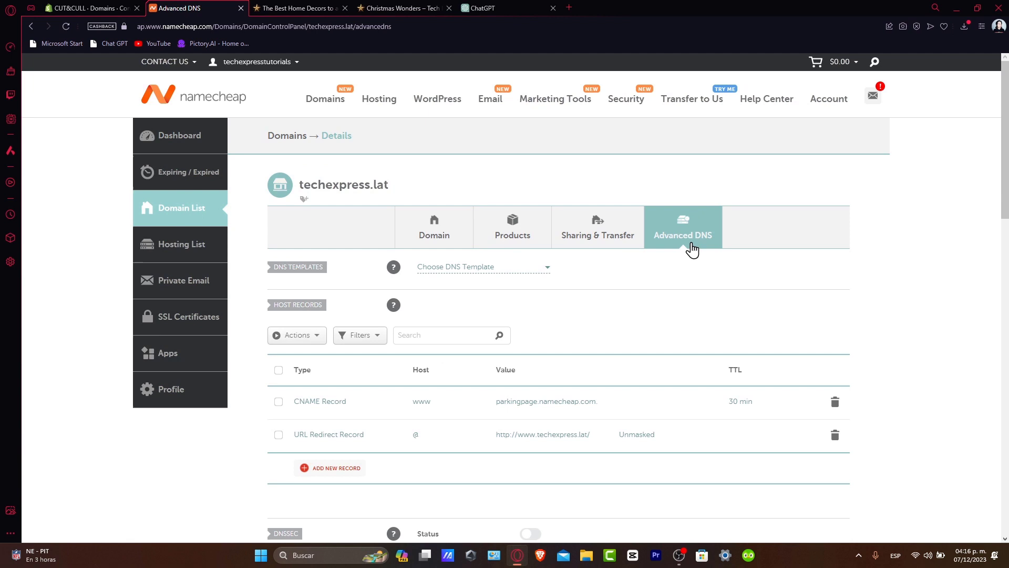
Apply the Shopify DNS template and confirm the DNS settings change.
click(486, 270)
click(445, 304)
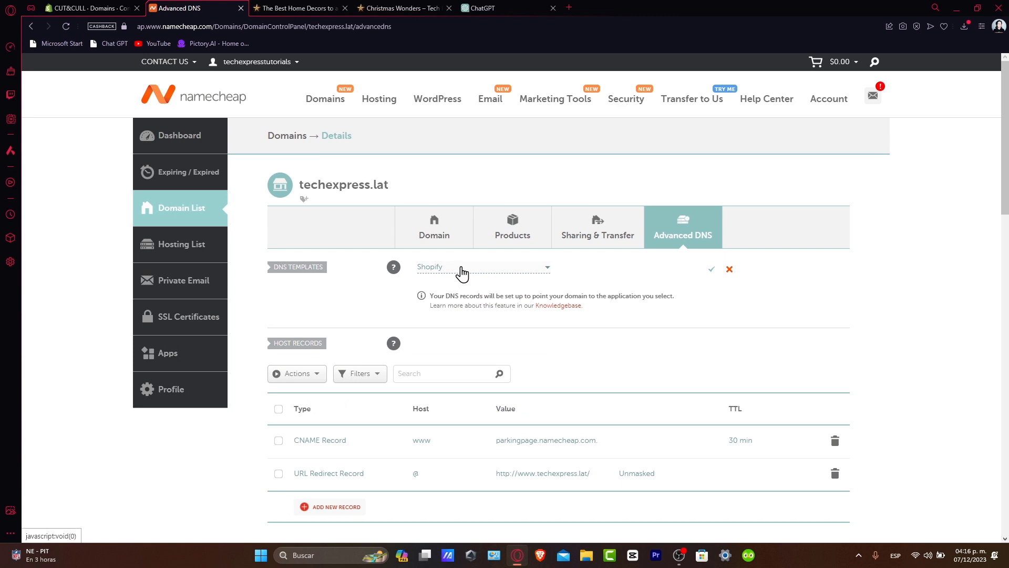
click(712, 269)
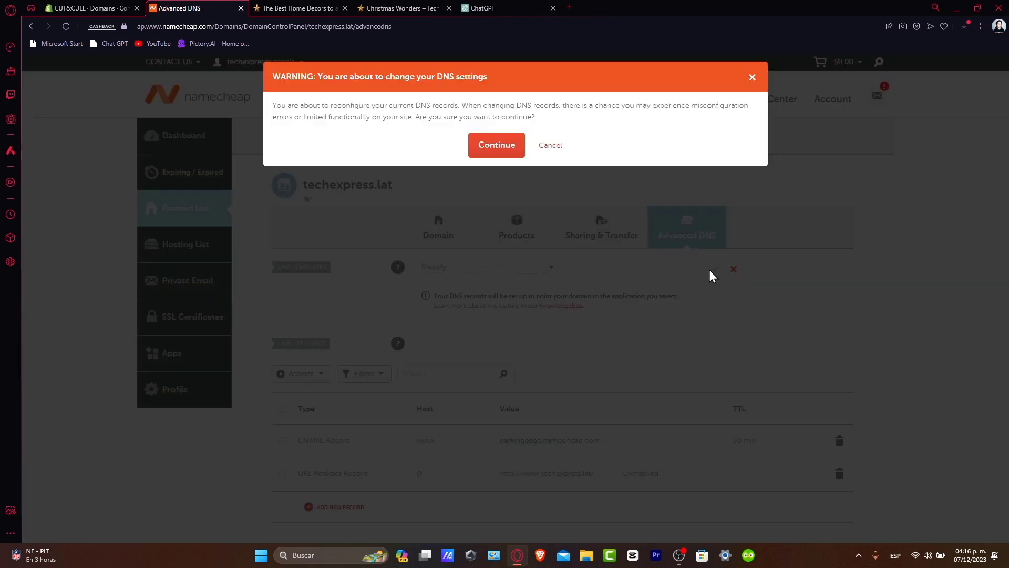
click(502, 149)
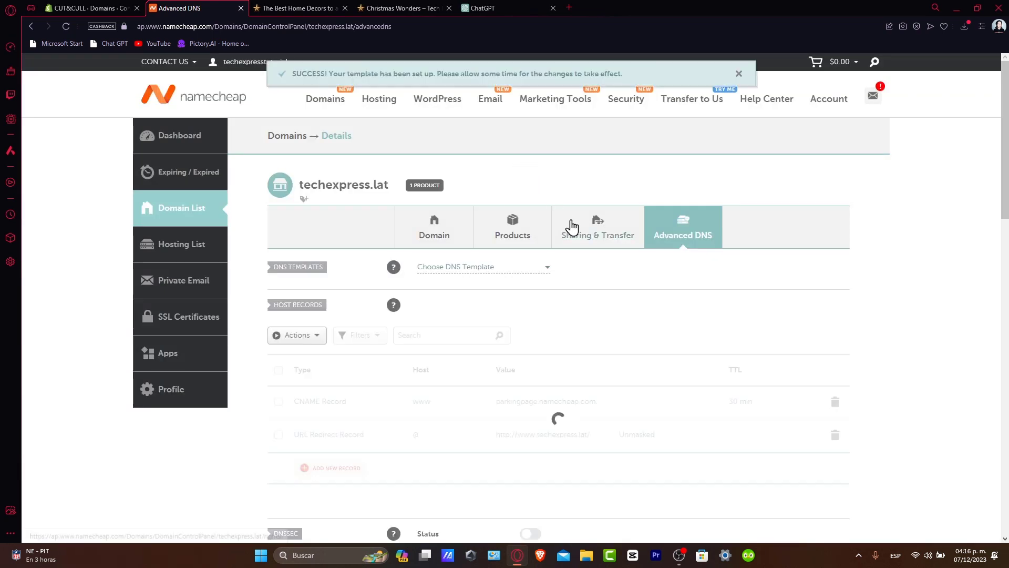
Set the Namecheap @ A record to Shopify's IP 23.227.38.65 and compare the CNAME with Shopify.
scroll(642, 320, down, 4)
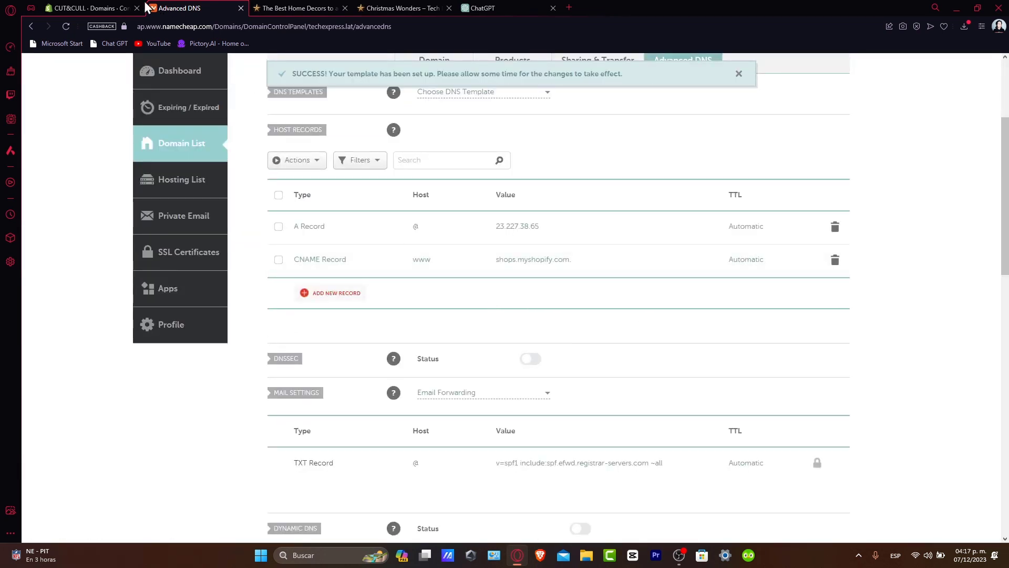
click(112, 8)
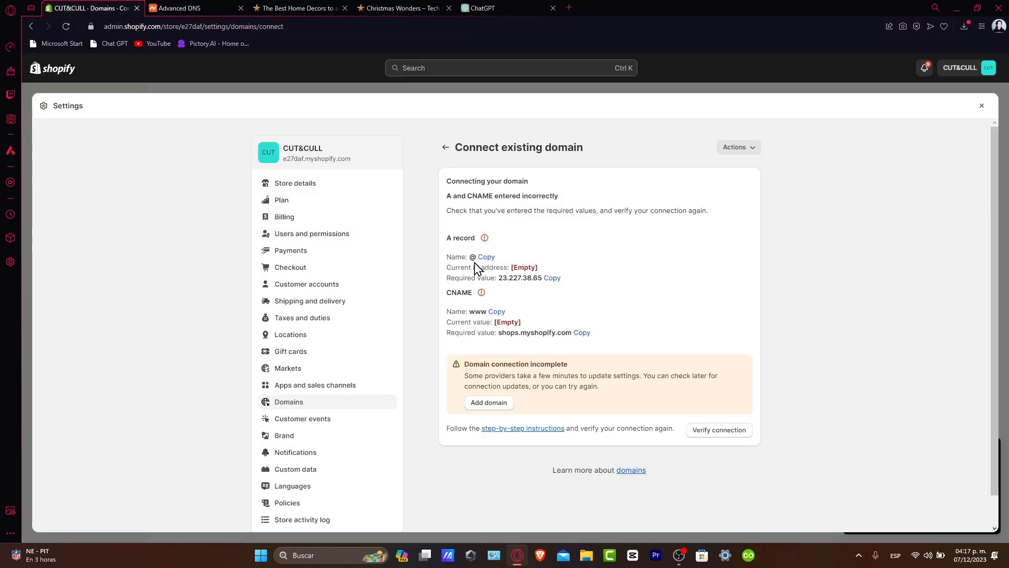
click(549, 280)
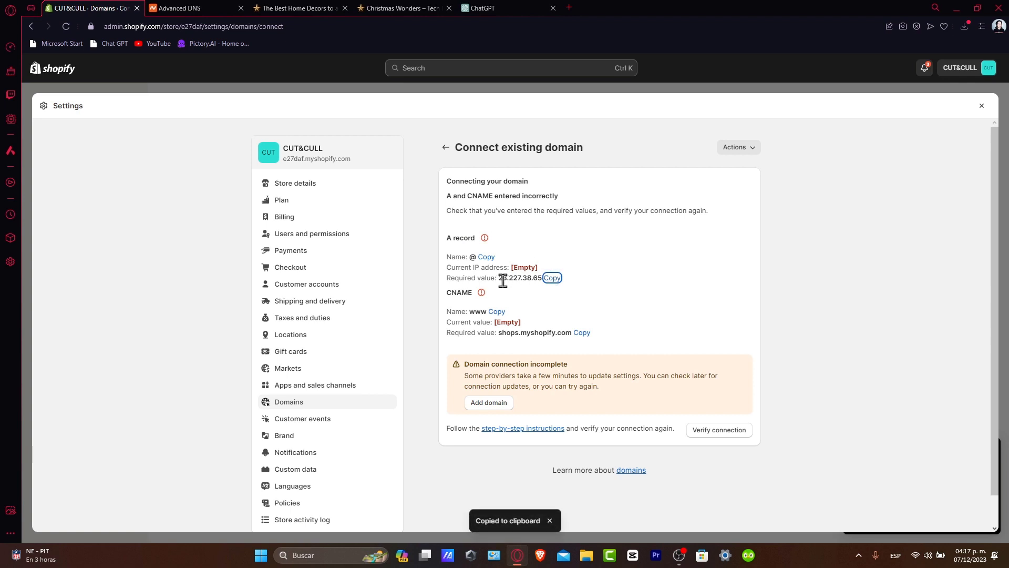
click(181, 8)
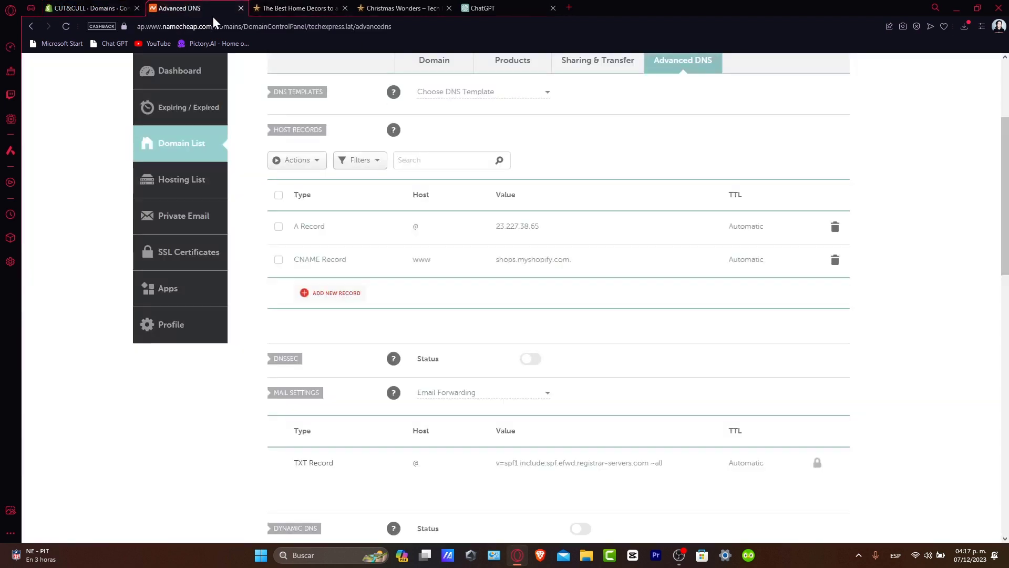
click(526, 224)
double_click(528, 226)
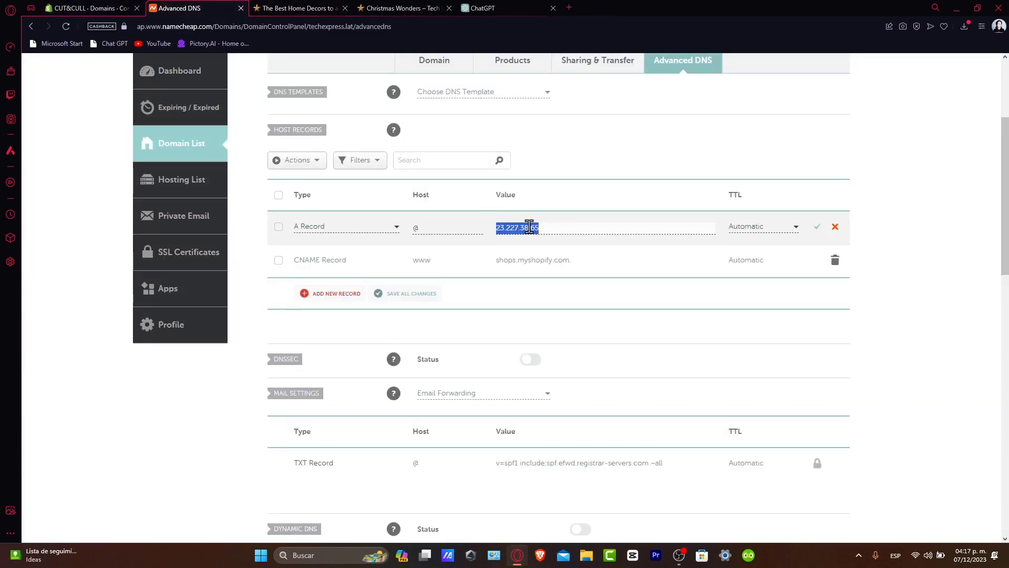
key(ctrl+v)
click(818, 230)
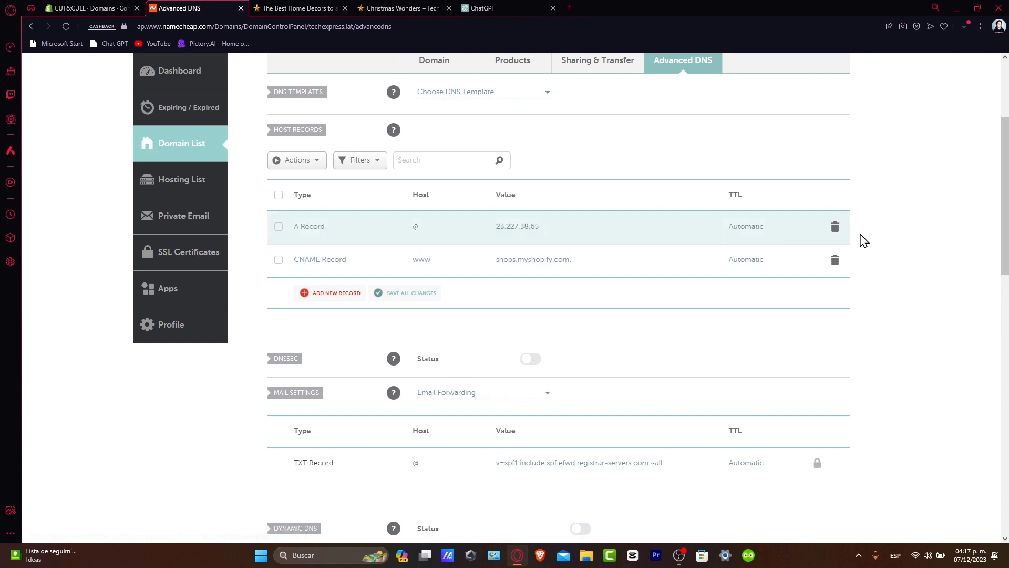
click(90, 8)
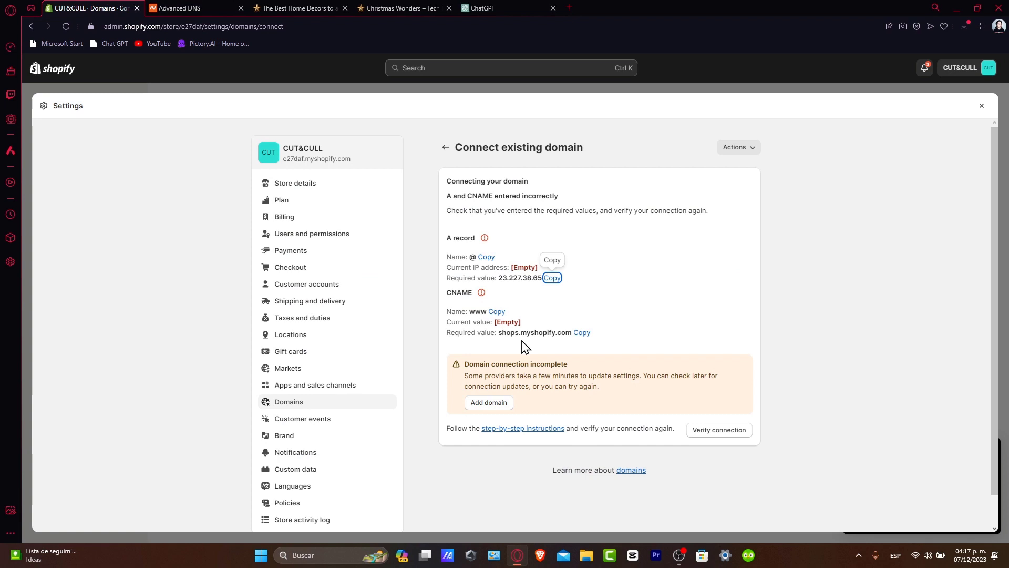
click(179, 8)
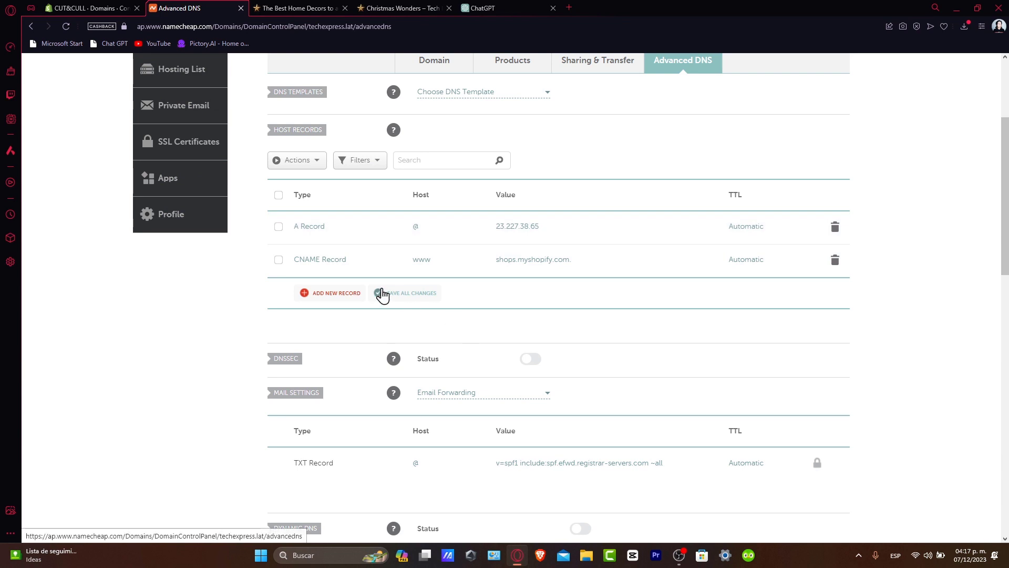
key(ctrl+shift+Tab)
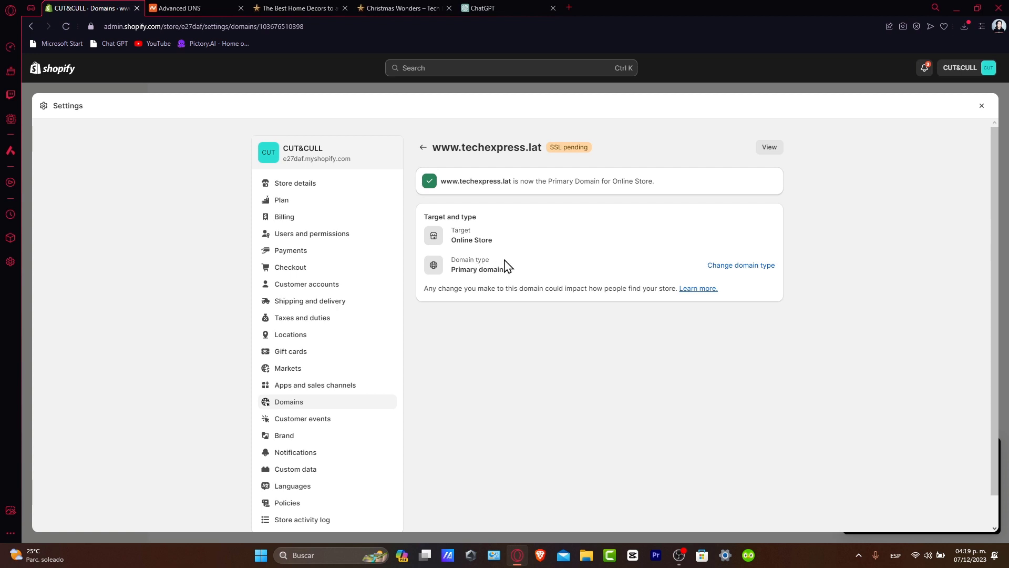
click(423, 147)
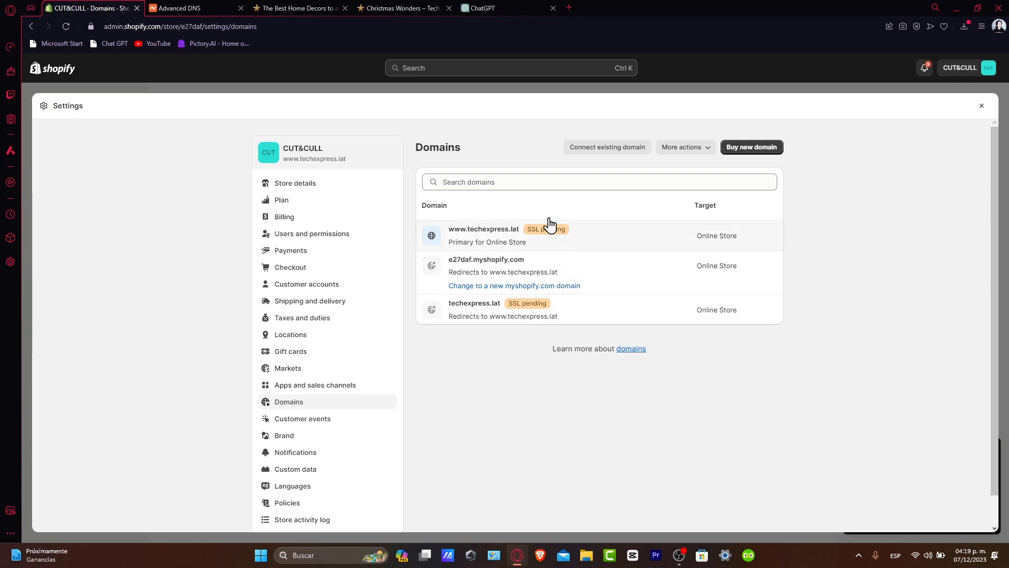
Reload the Shopify Domains and Namecheap DNS pages, then scroll the storefront to featured products.
click(66, 26)
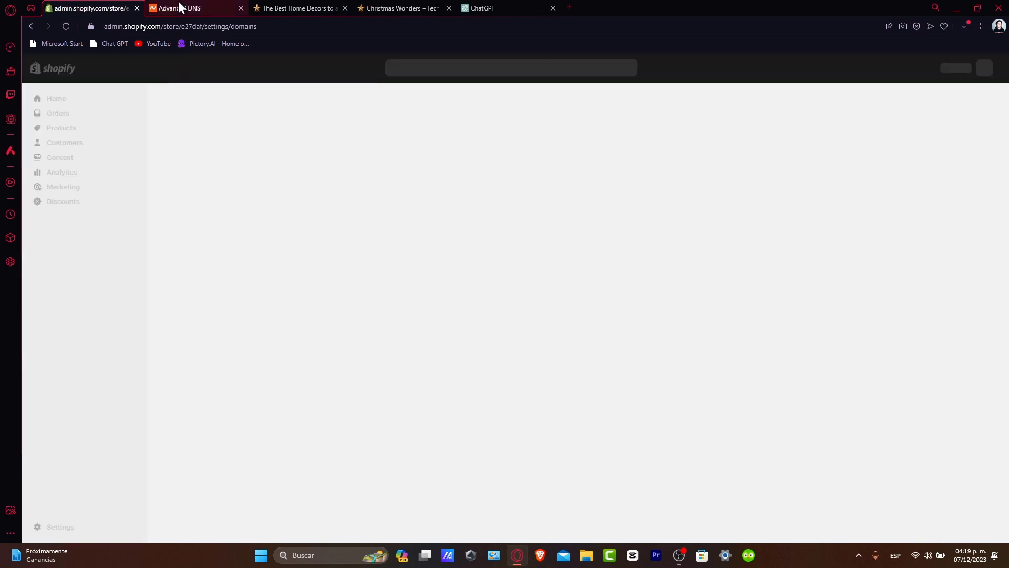
click(179, 3)
click(66, 26)
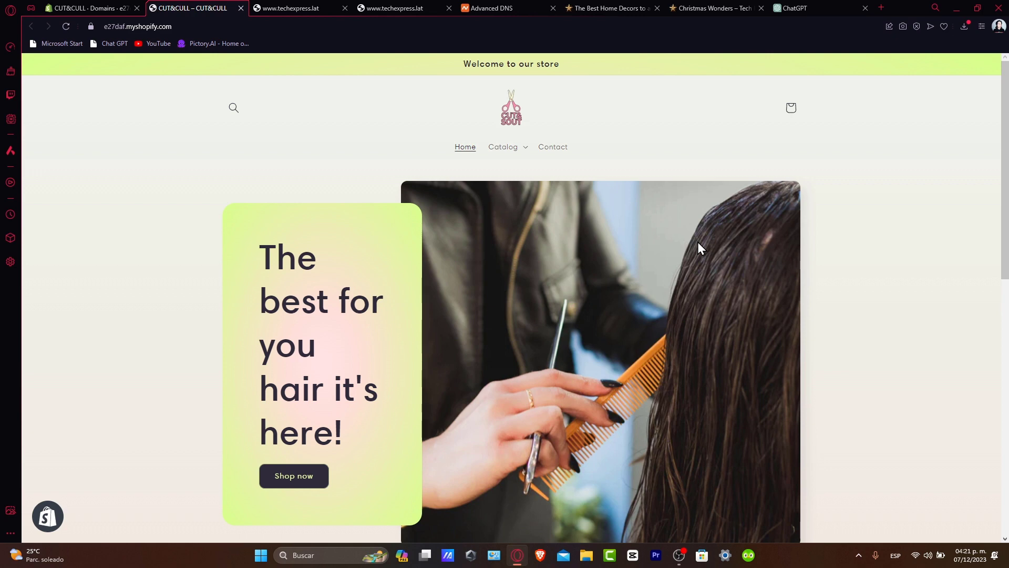
scroll(699, 243, down, 6)
scroll(701, 248, down, 4)
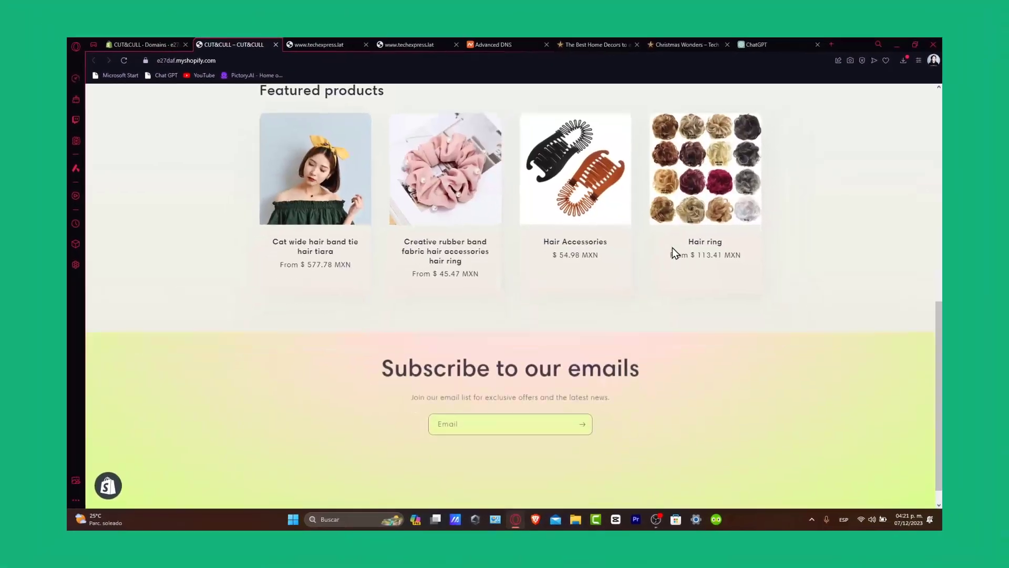